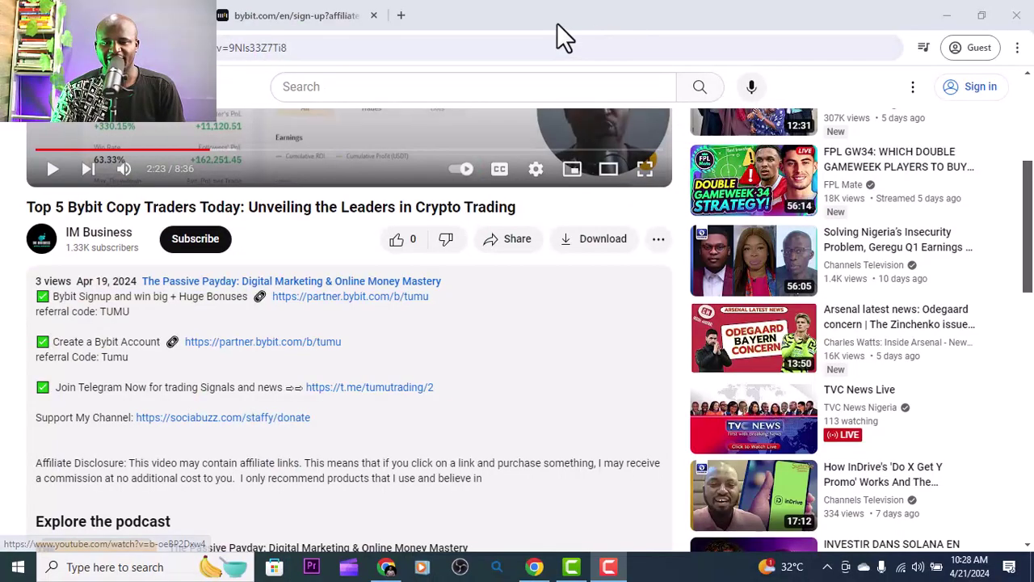
scroll(493, 296, "down", 1)
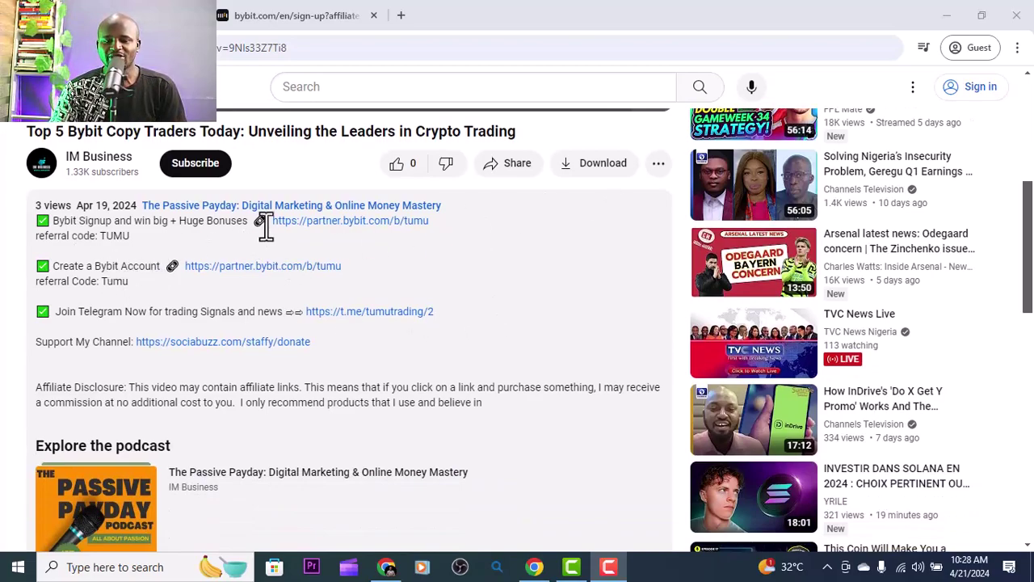
left_click_drag(271, 222, 434, 221)
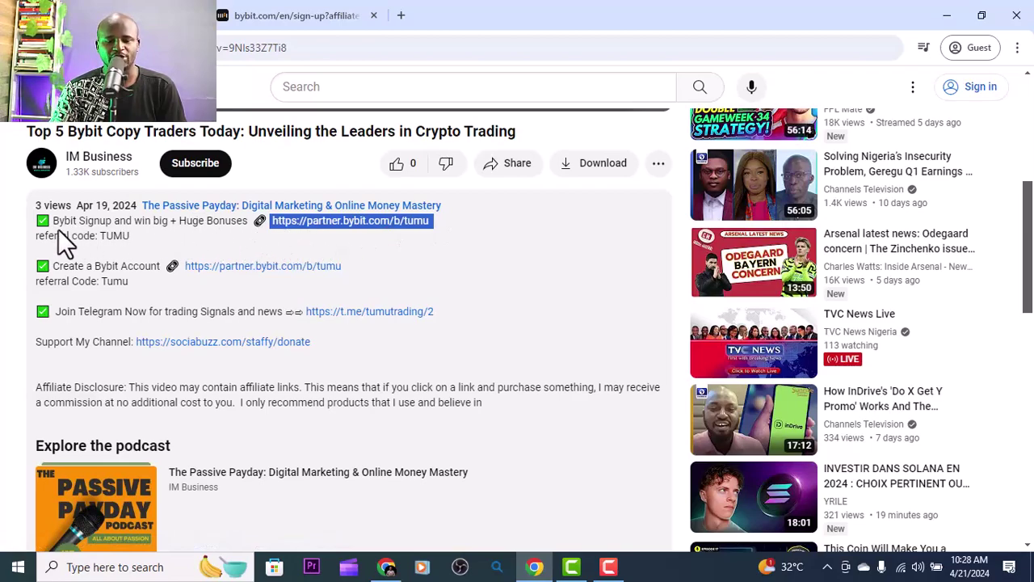
left_click(175, 244)
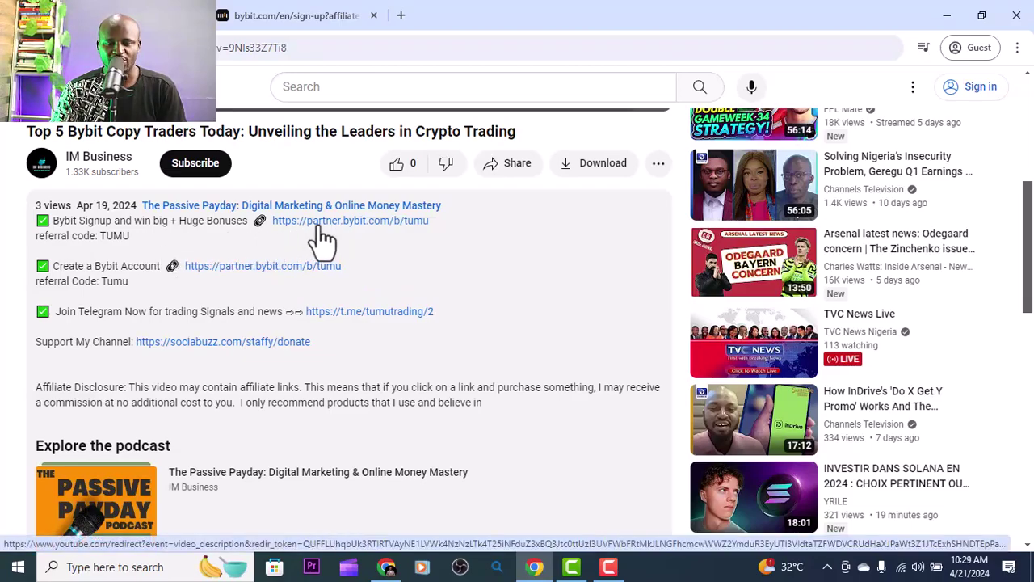
left_click(347, 14)
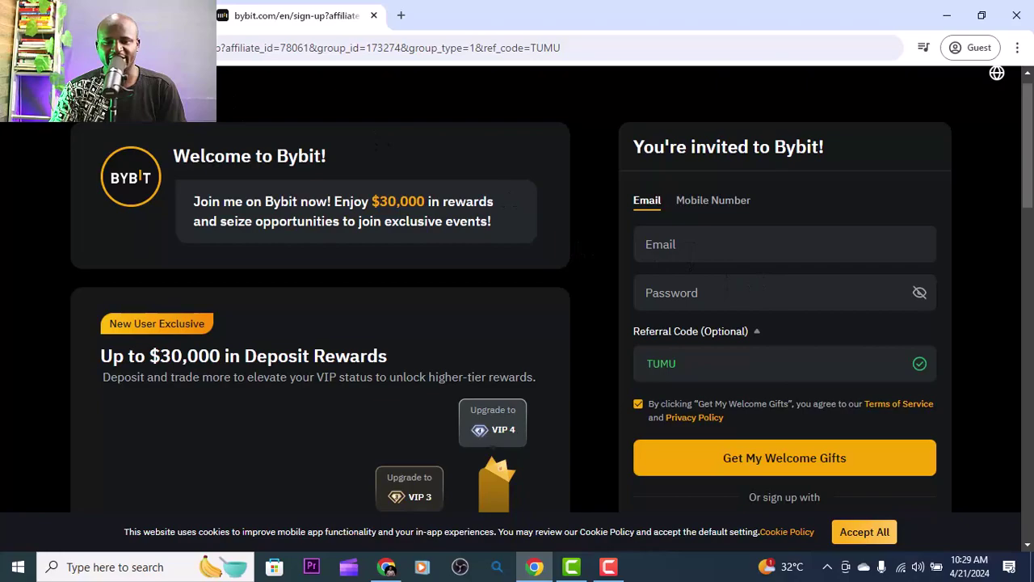
key("alt+Tab")
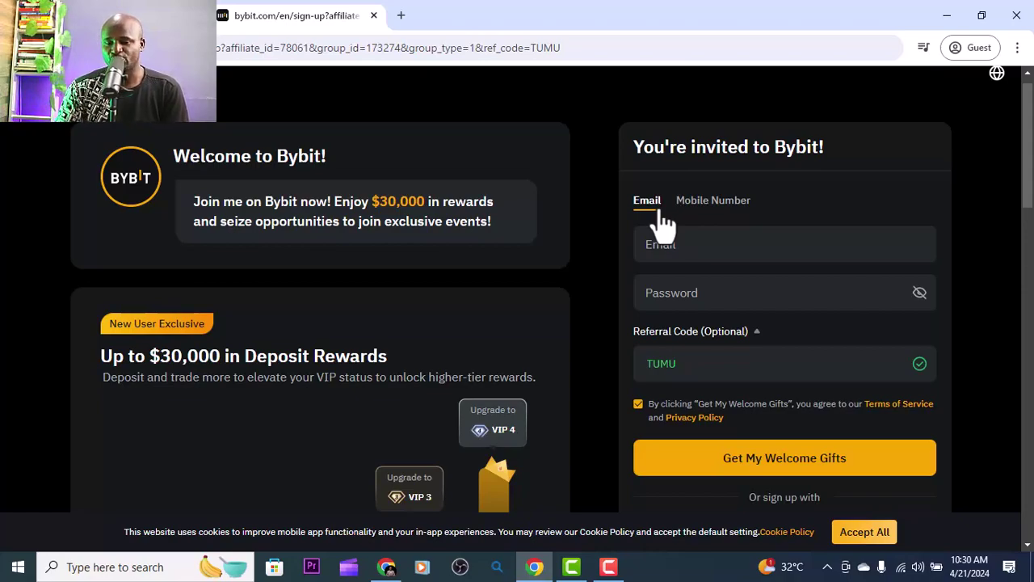
- Enter the user's Gmail address in the sign-up Email field, correcting the typos
left_click(677, 239)
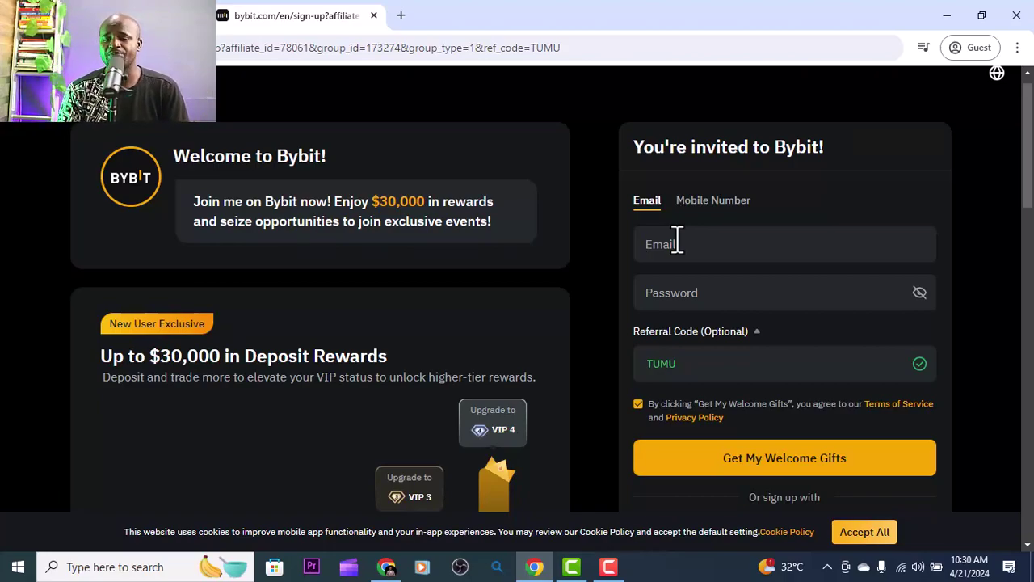
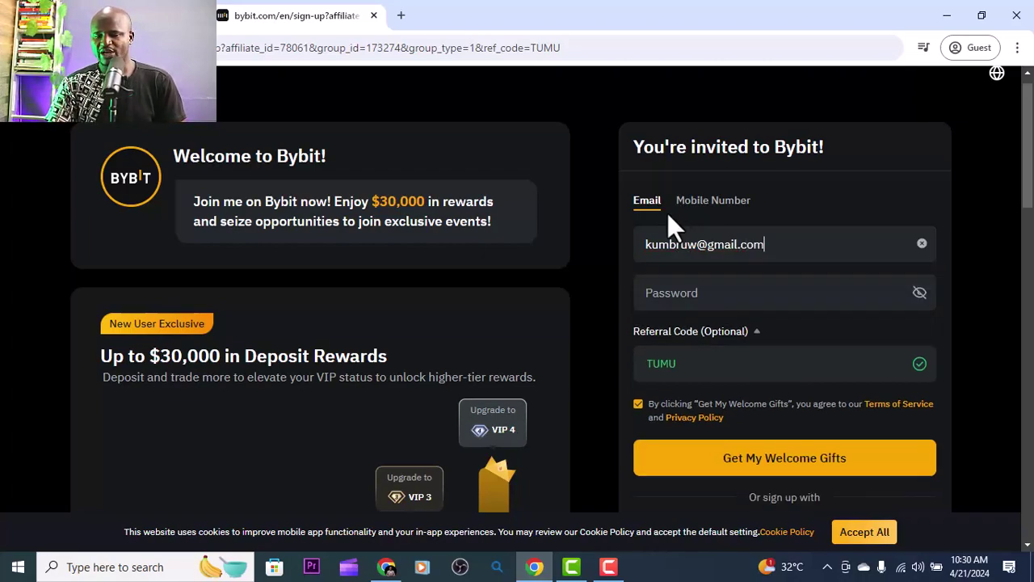
left_click(685, 294)
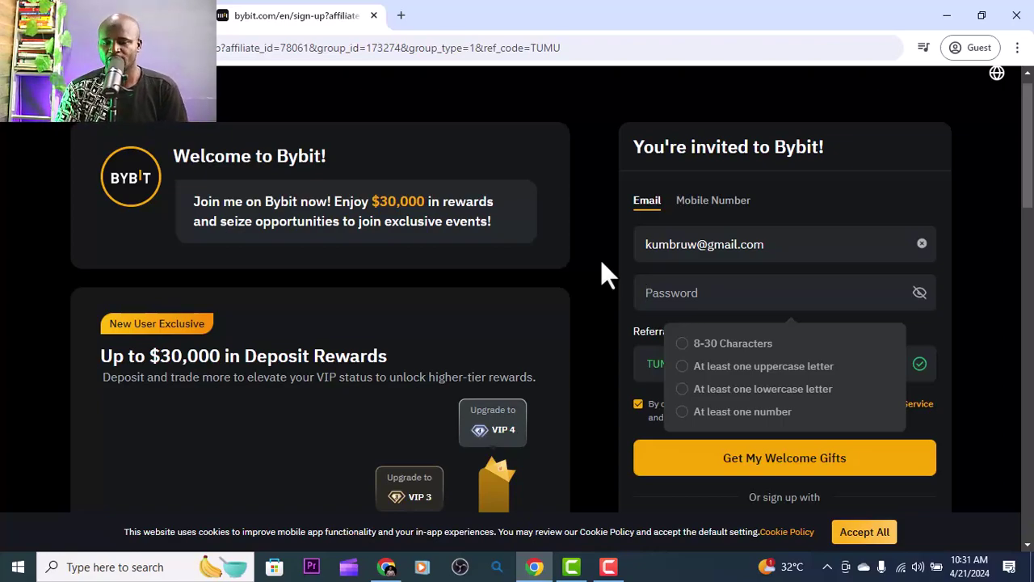
- Enter an account password meeting the length, uppercase, lowercase and number rules
left_click(628, 286)
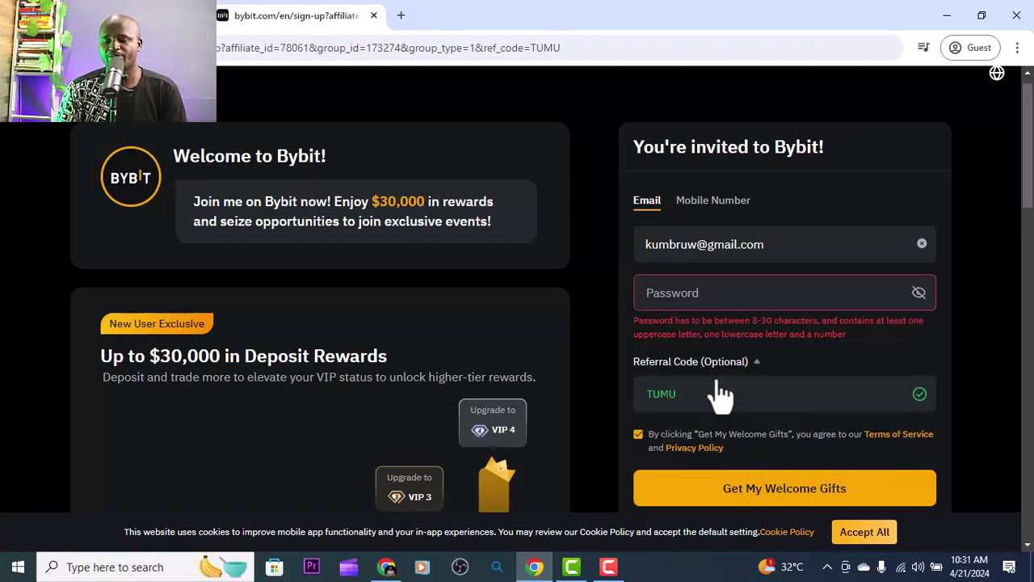
left_click(787, 306)
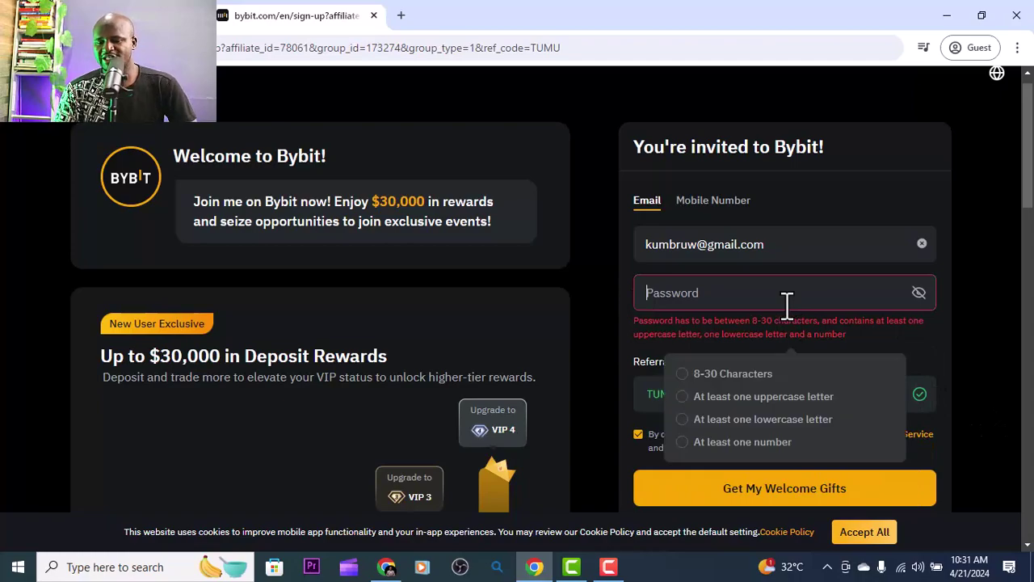
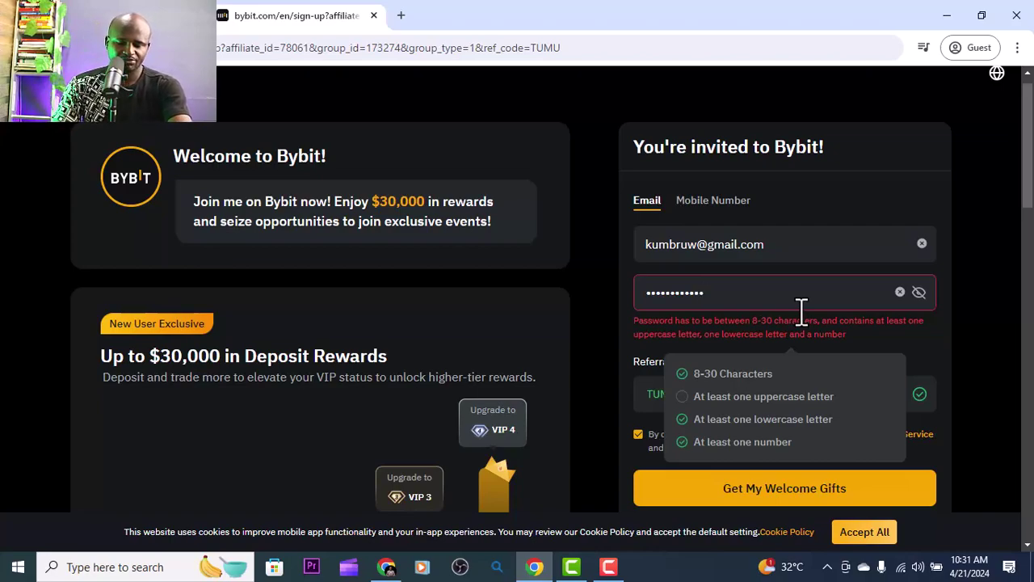
left_click(613, 281)
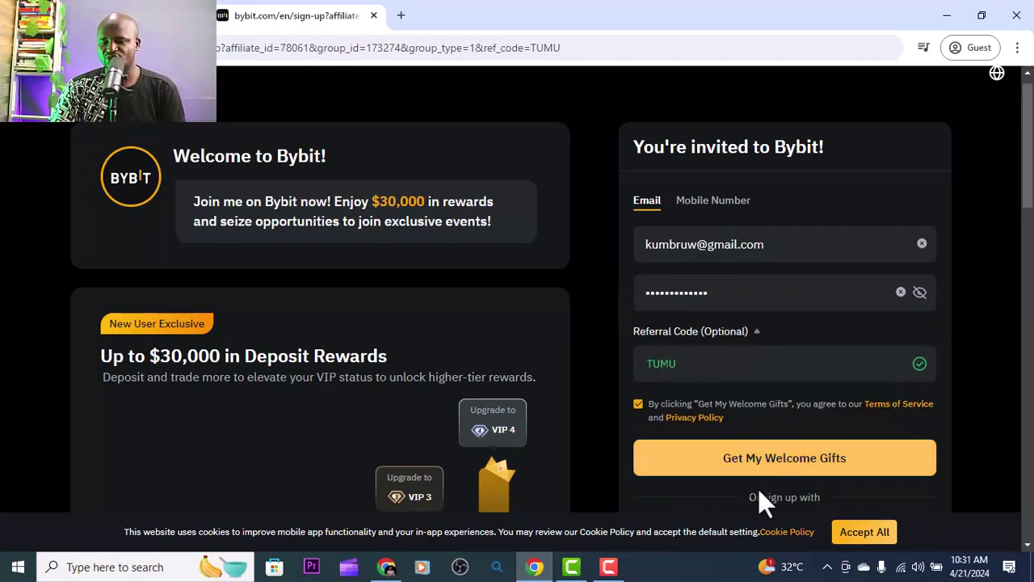
- Browse the sign-up page's rewards tiers, then switch to the Bybit home page window
scroll(919, 464, "down", 1)
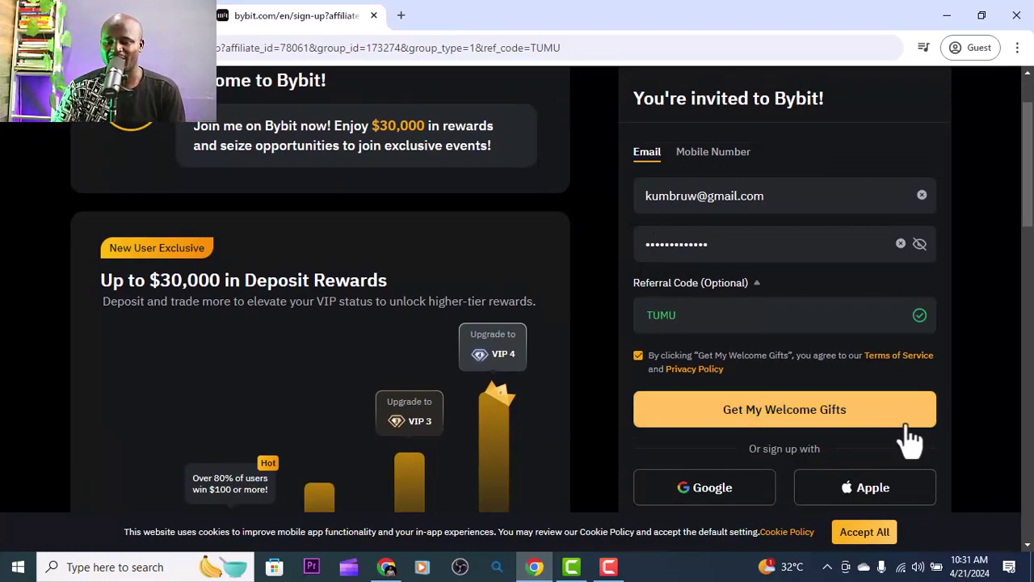
scroll(908, 439, "down", 2)
scroll(840, 427, "down", 1)
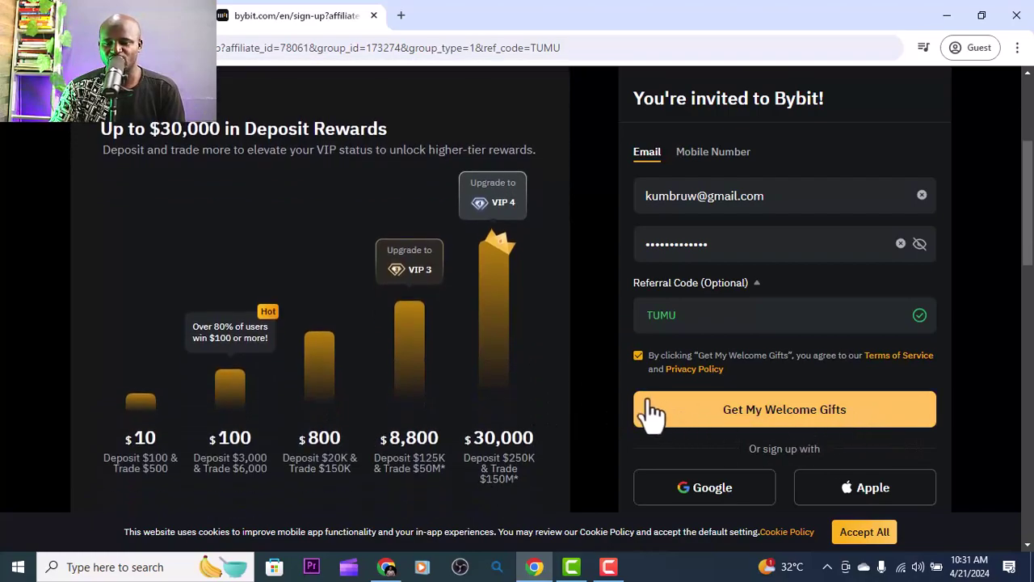
scroll(332, 331, "up", 3)
scroll(313, 331, "down", 3)
scroll(316, 240, "down", 8)
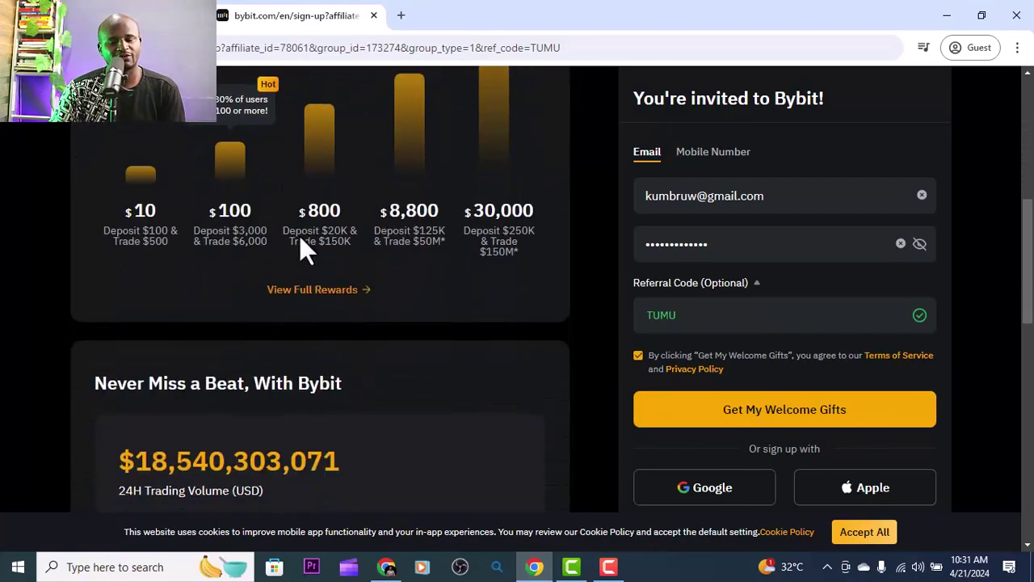
scroll(307, 238, "down", 6)
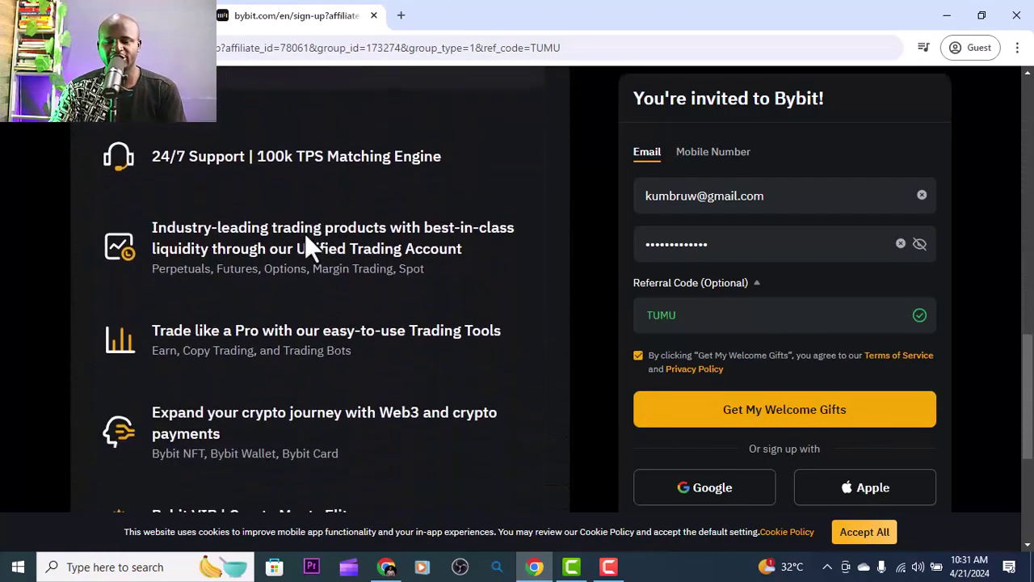
scroll(319, 239, "up", 4)
scroll(327, 239, "up", 8)
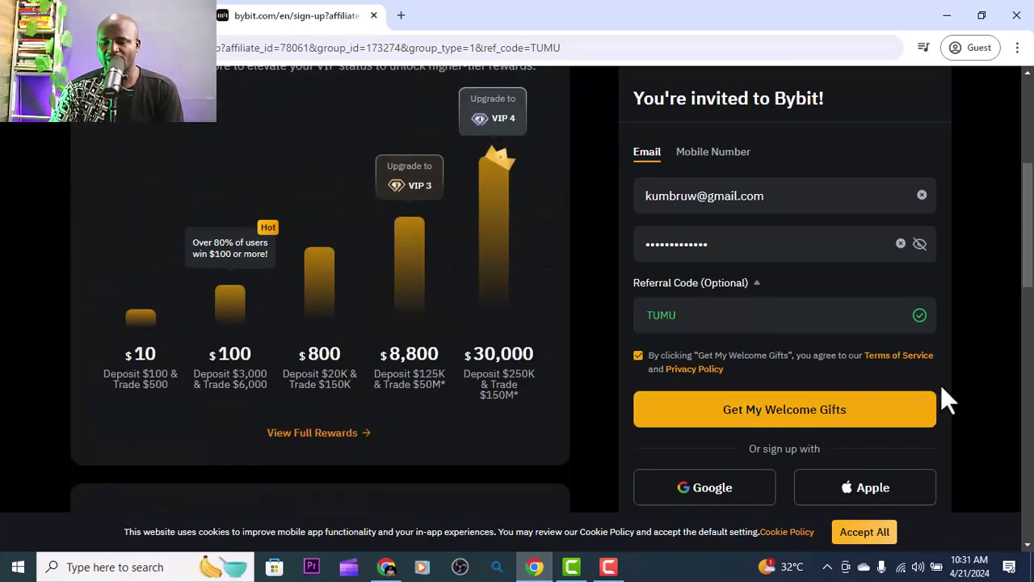
scroll(941, 386, "down", 2)
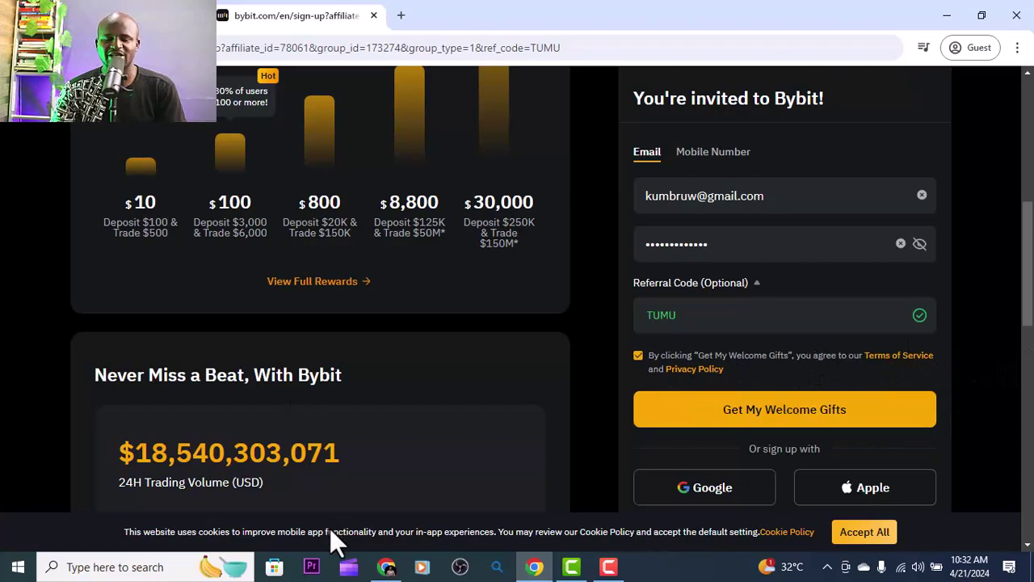
left_click(388, 567)
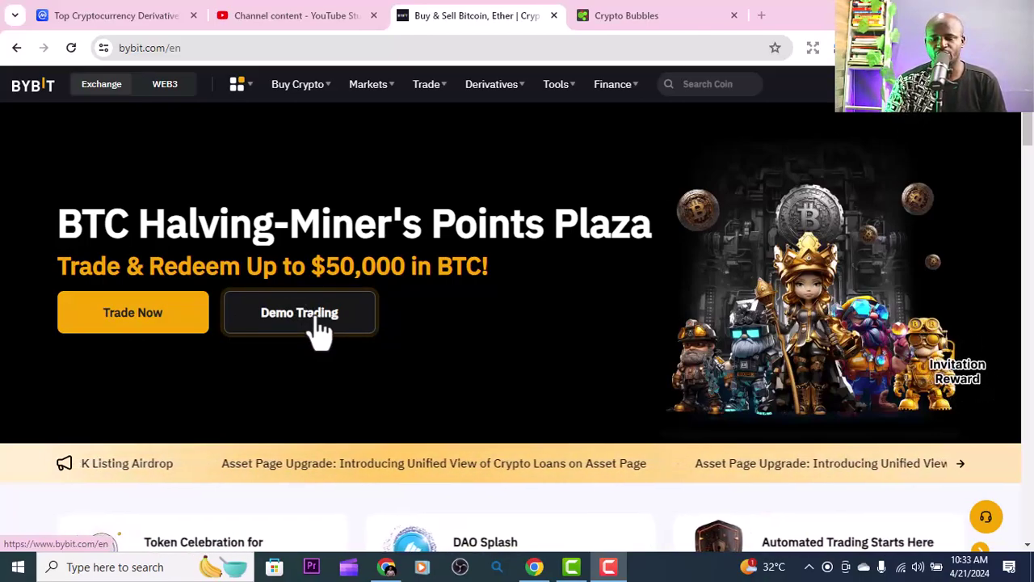
left_click(319, 330)
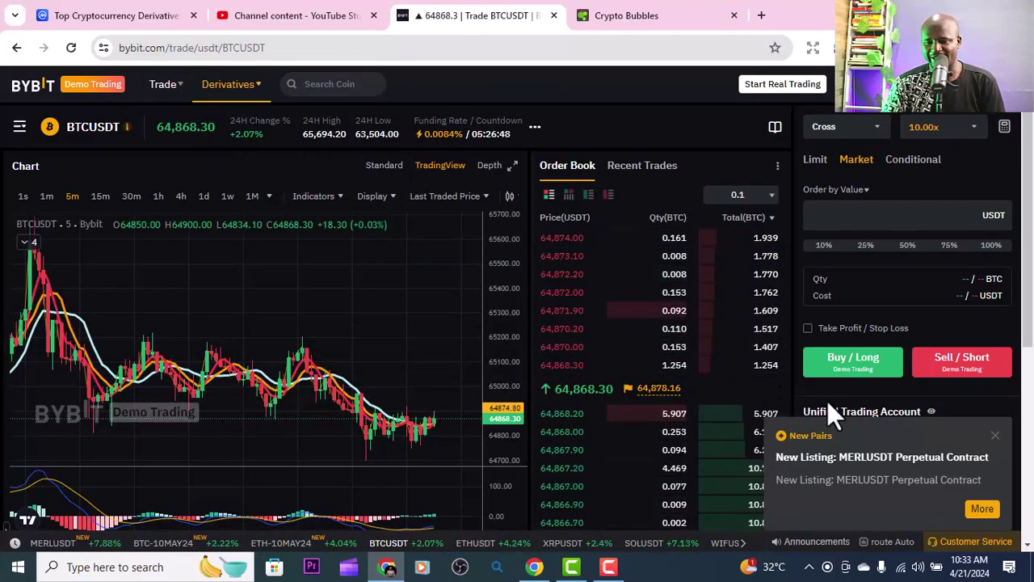
left_click(995, 436)
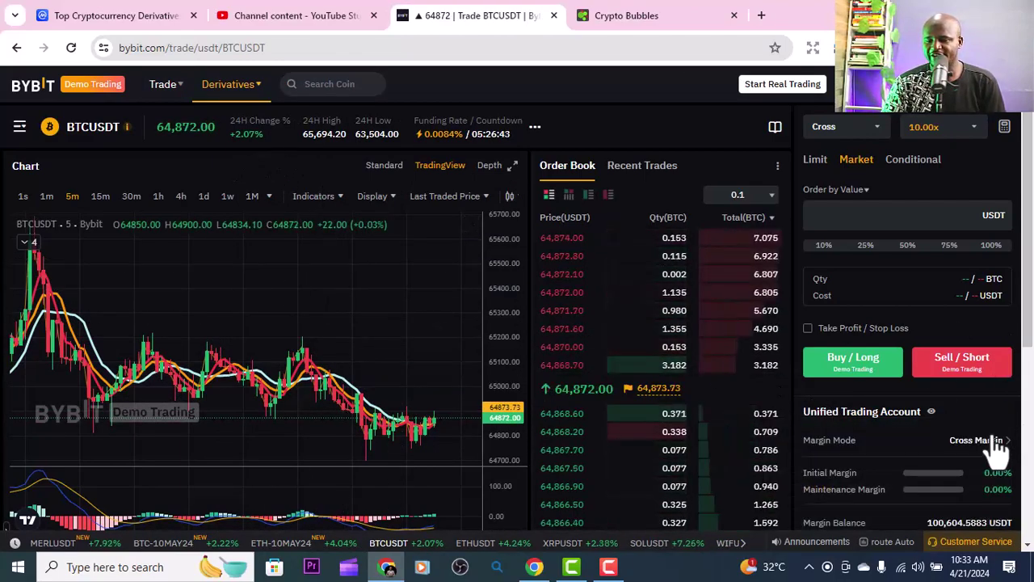
scroll(995, 443, "down", 2)
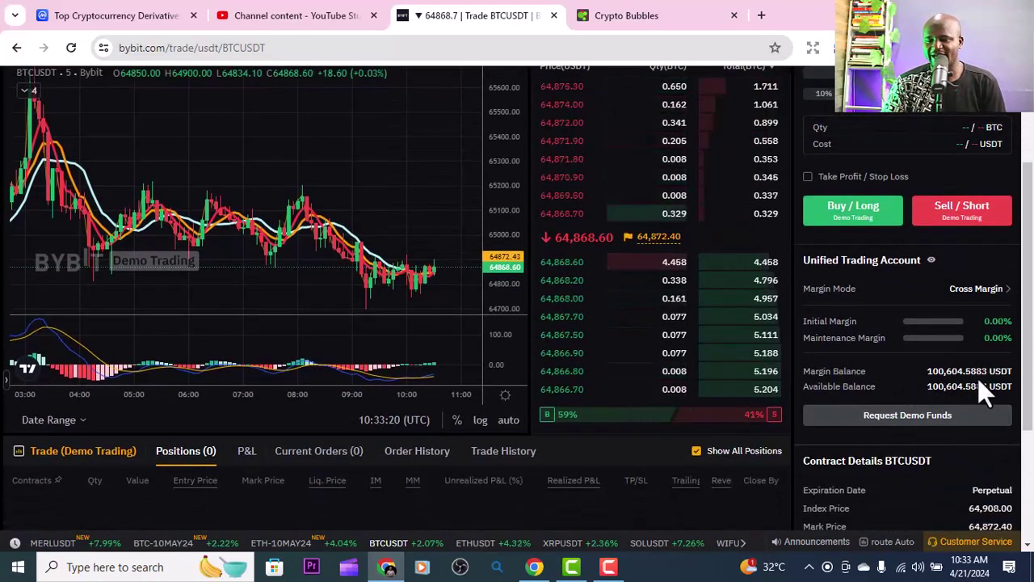
scroll(991, 377, "up", 1)
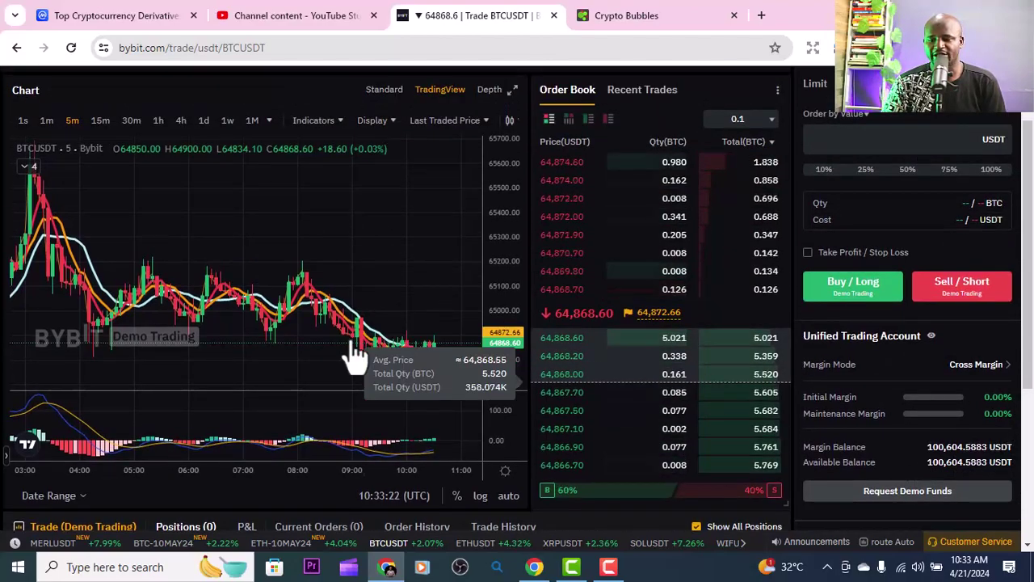
scroll(185, 323, "up", 2)
scroll(868, 340, "up", 2)
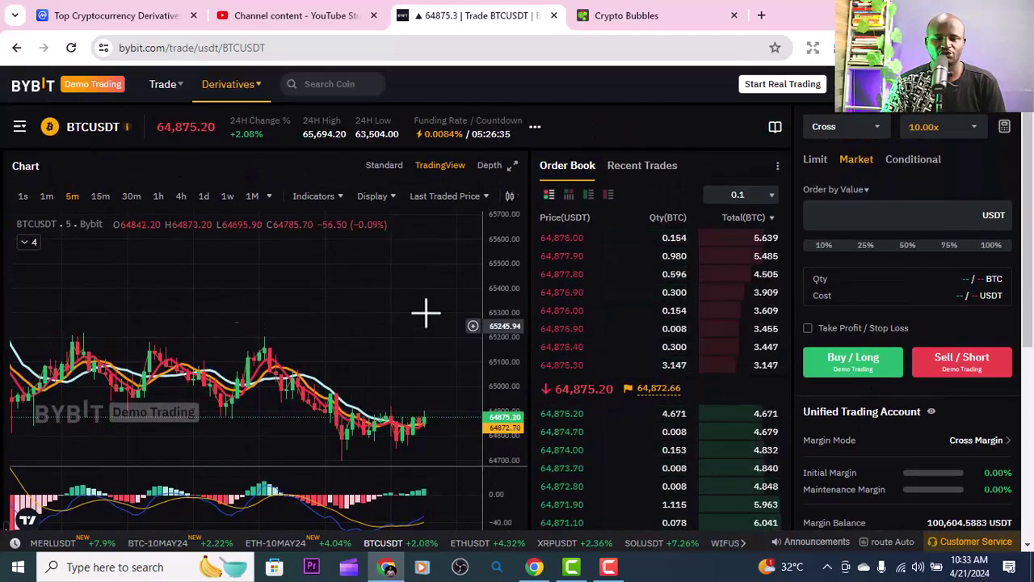
mouse_move(101, 132)
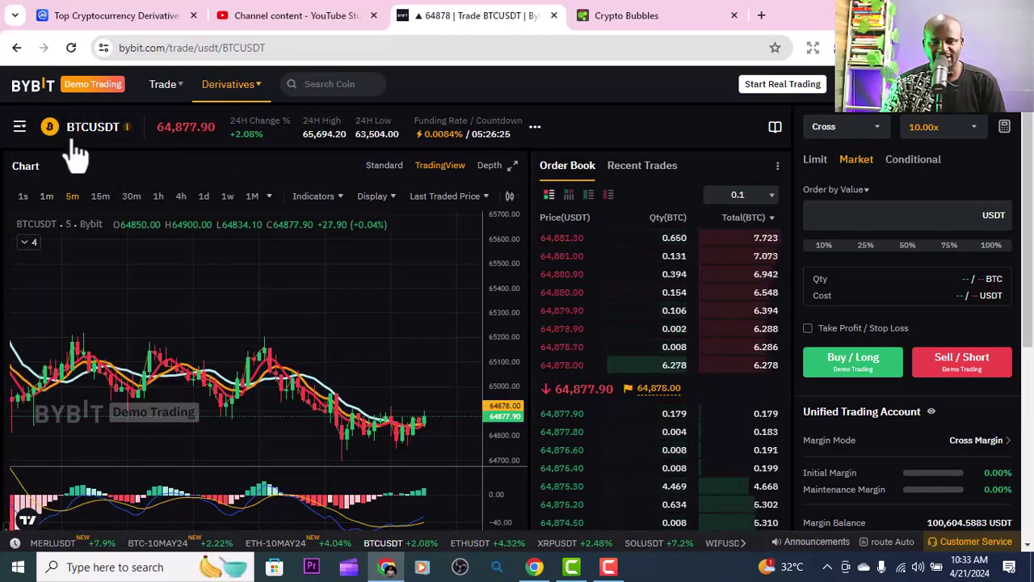
mouse_move(53, 133)
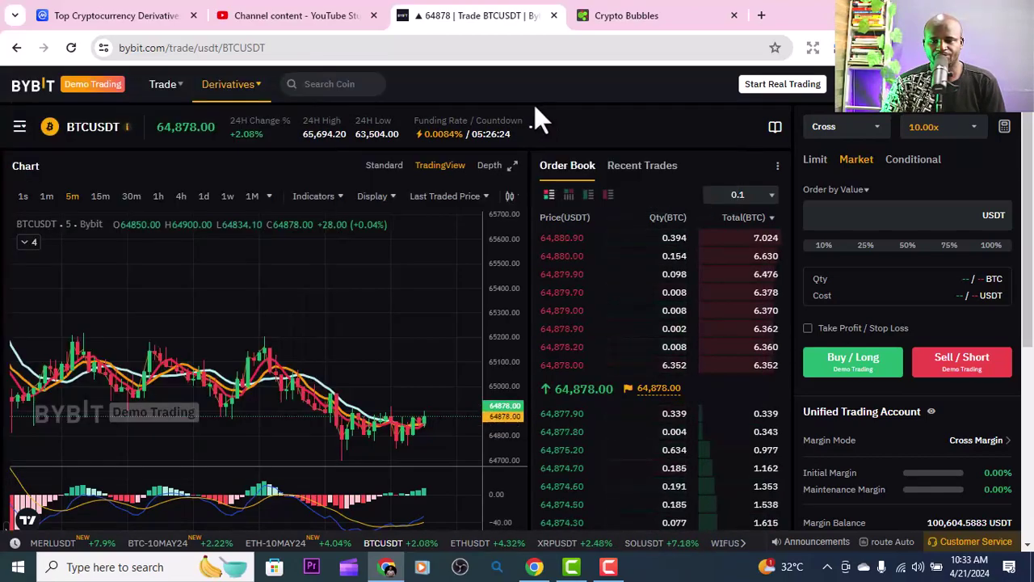
mouse_move(18, 134)
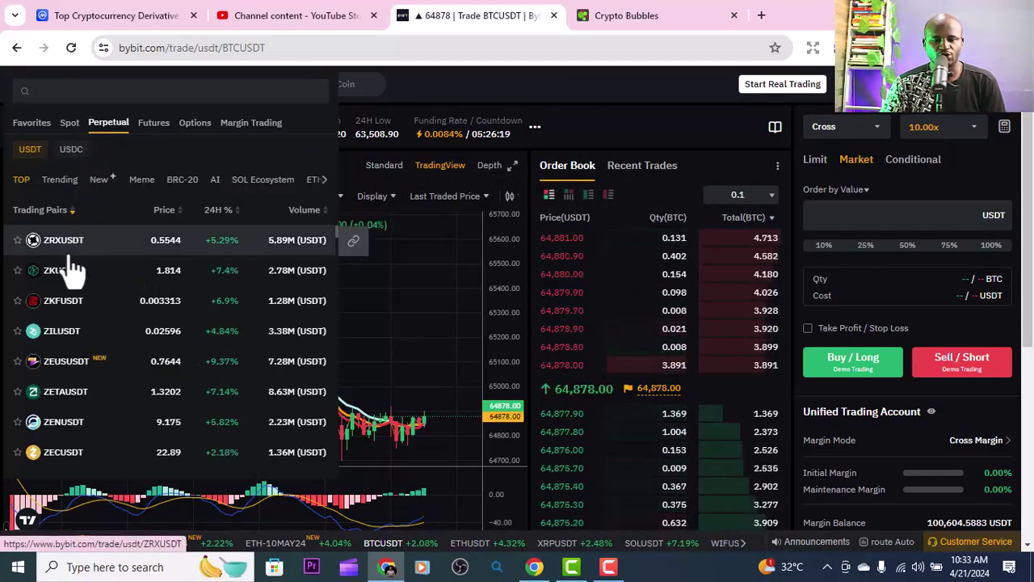
- Browse the perpetual pairs list under its Trending, New and TOP tabs
left_click(60, 179)
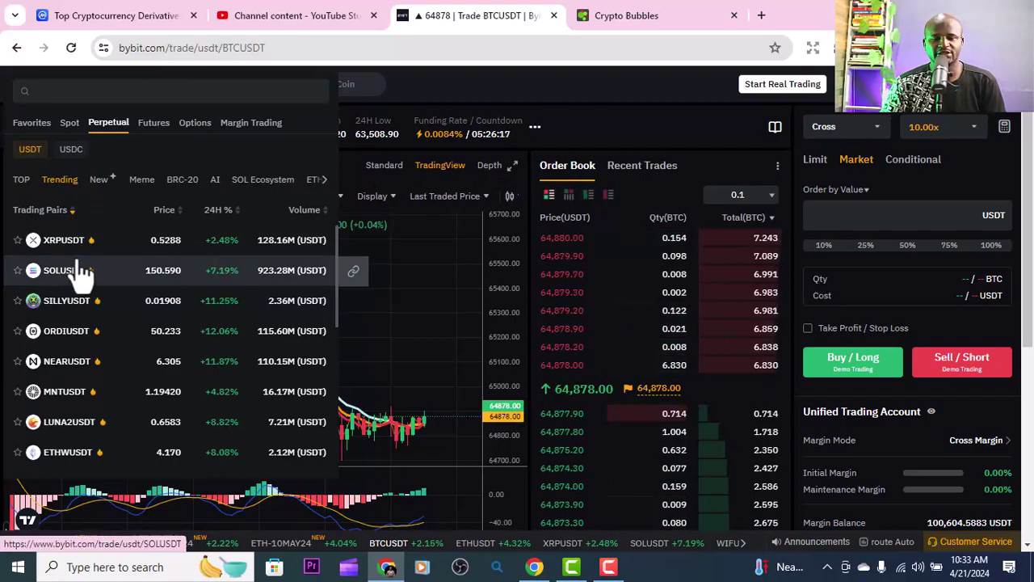
left_click(101, 181)
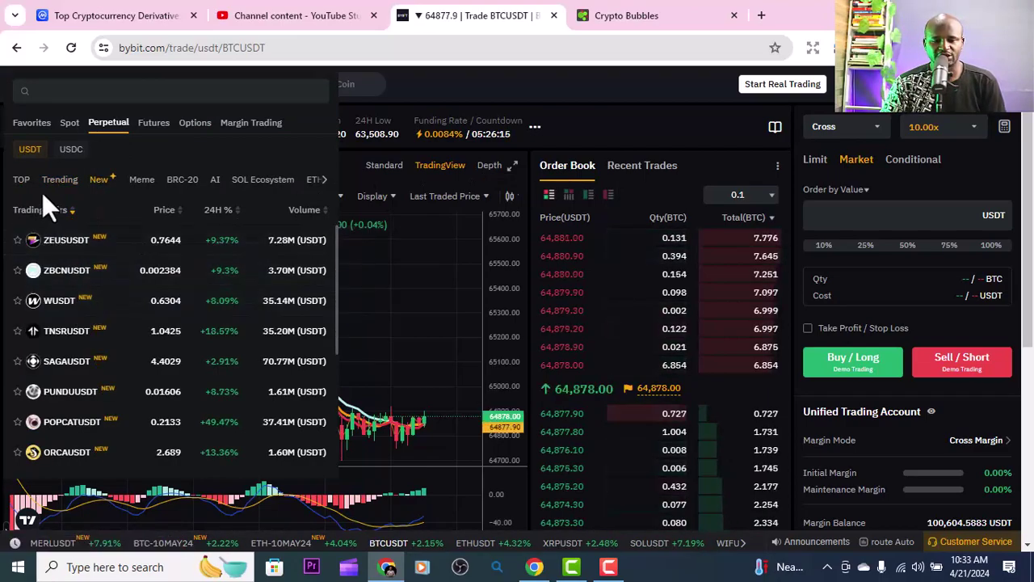
left_click(20, 182)
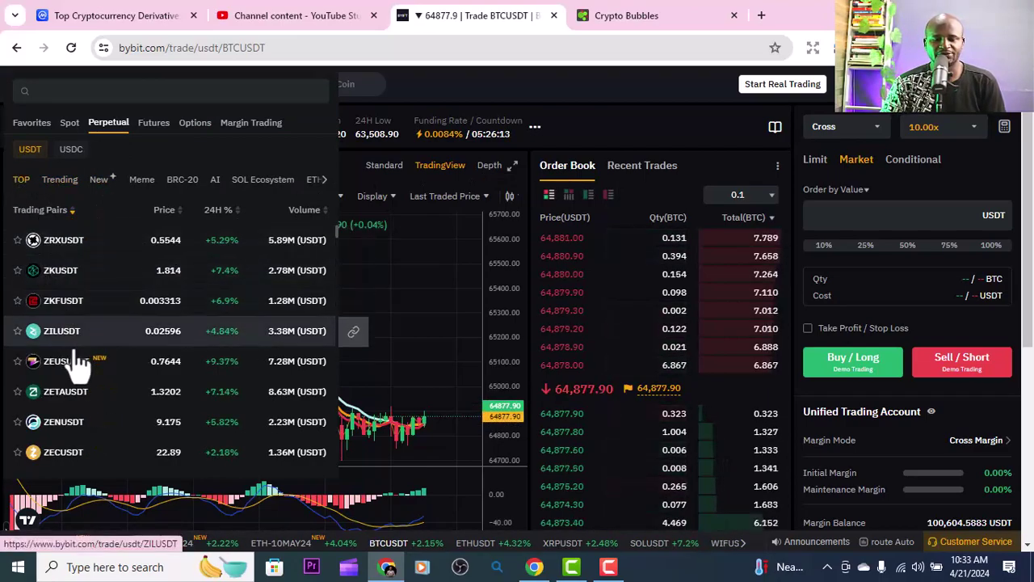
left_click(68, 184)
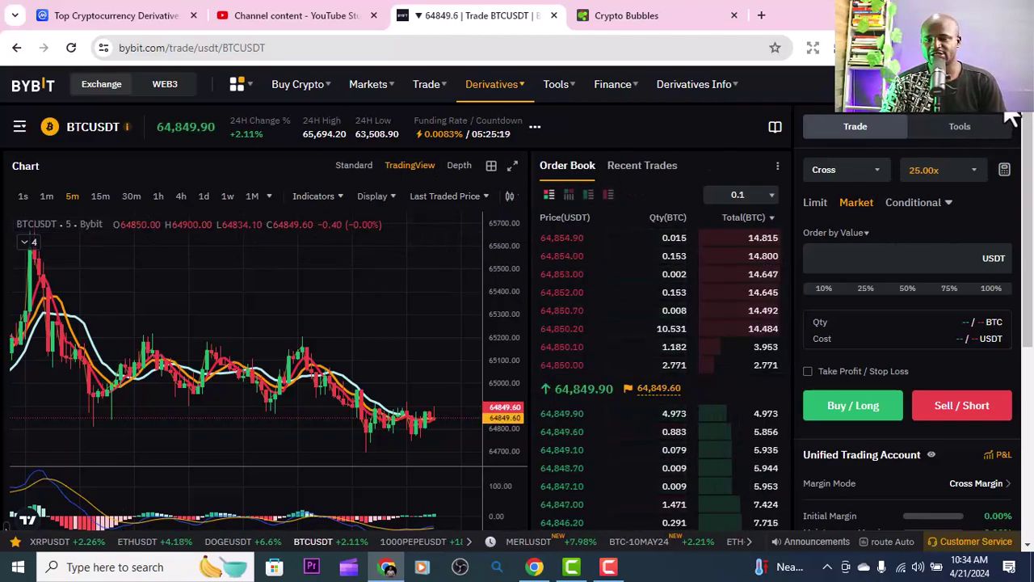
- Return to the Bybit home page, then open the User Dashboard from the account menu
mouse_move(978, 84)
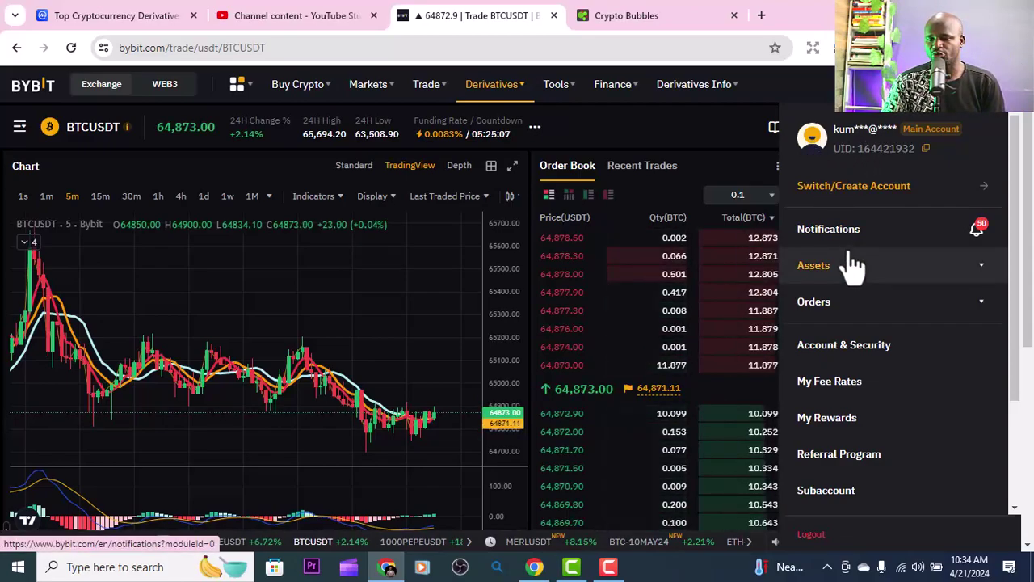
left_click(41, 91)
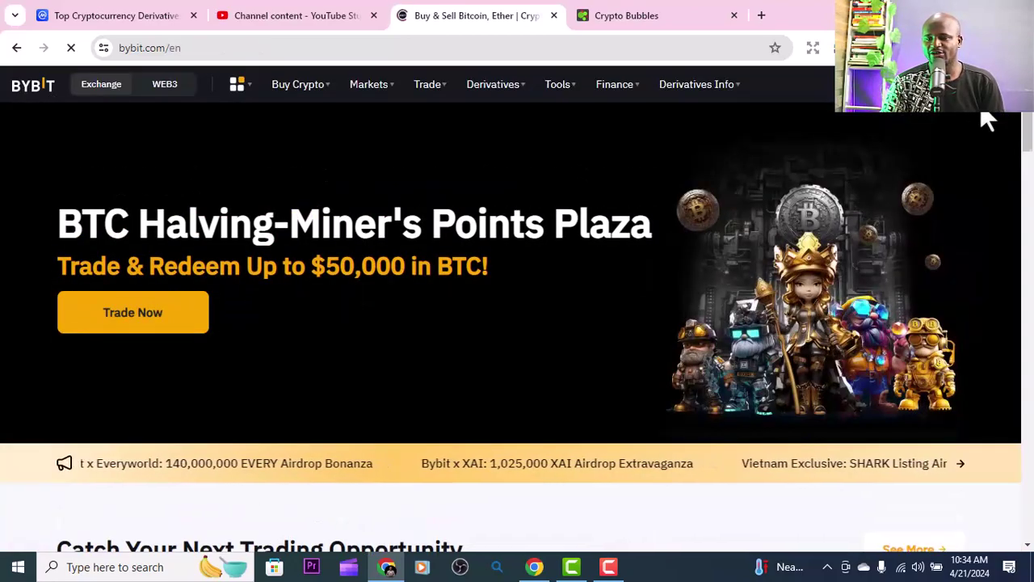
mouse_move(986, 117)
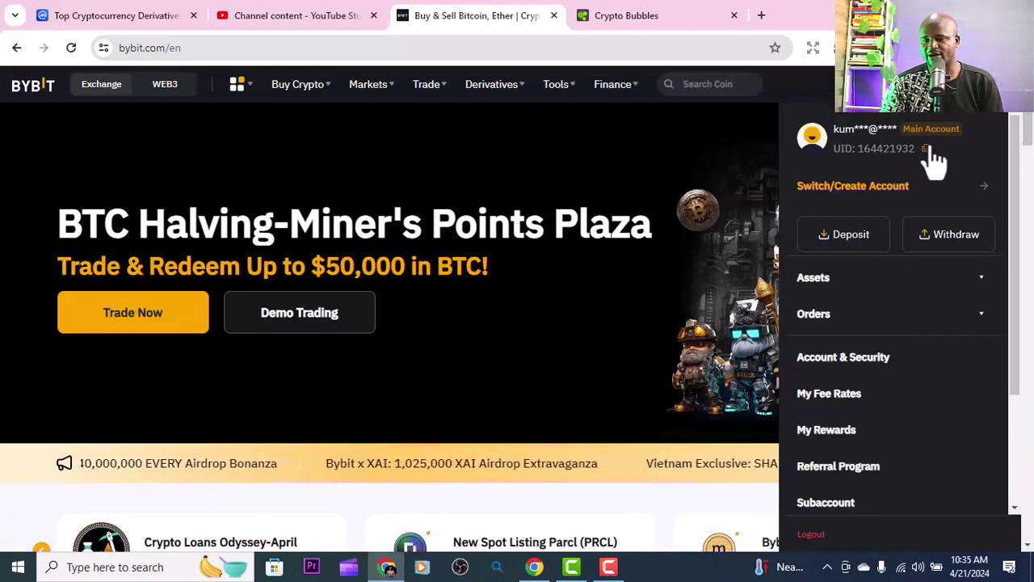
left_click(845, 135)
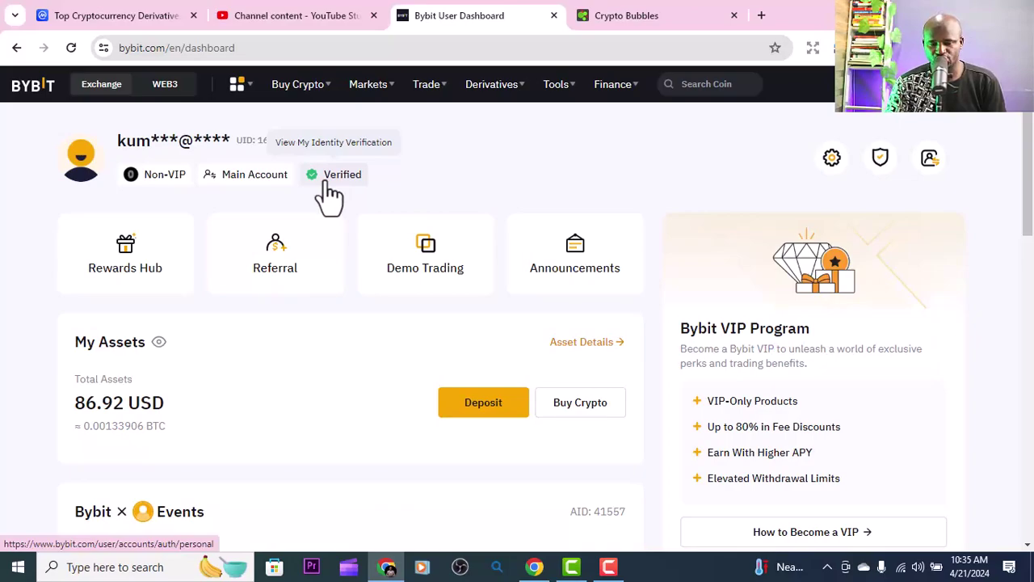
- Leave the User Dashboard for the home page and bring up the Buy Crypto options
scroll(372, 190, "down", 5)
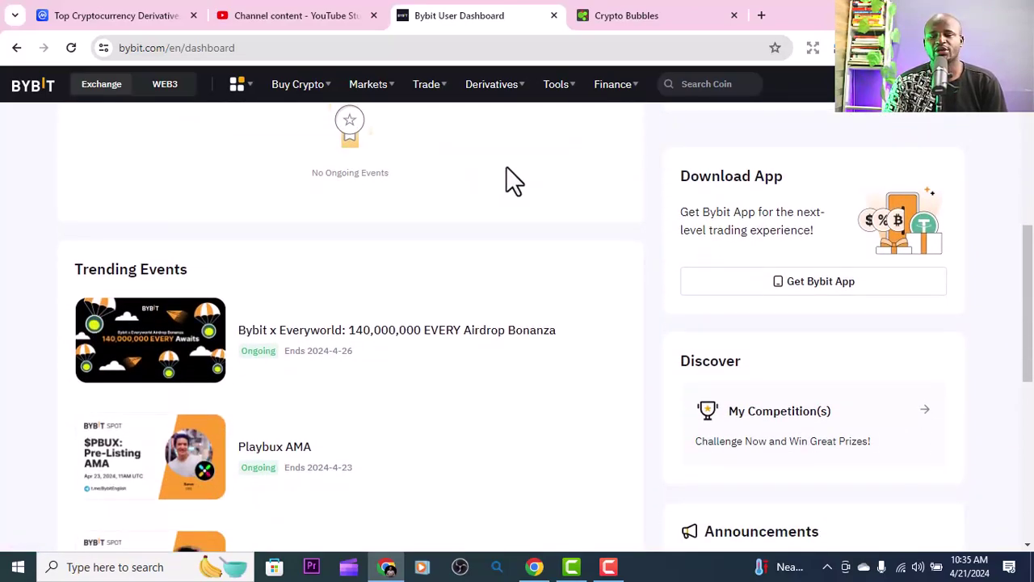
left_click(31, 96)
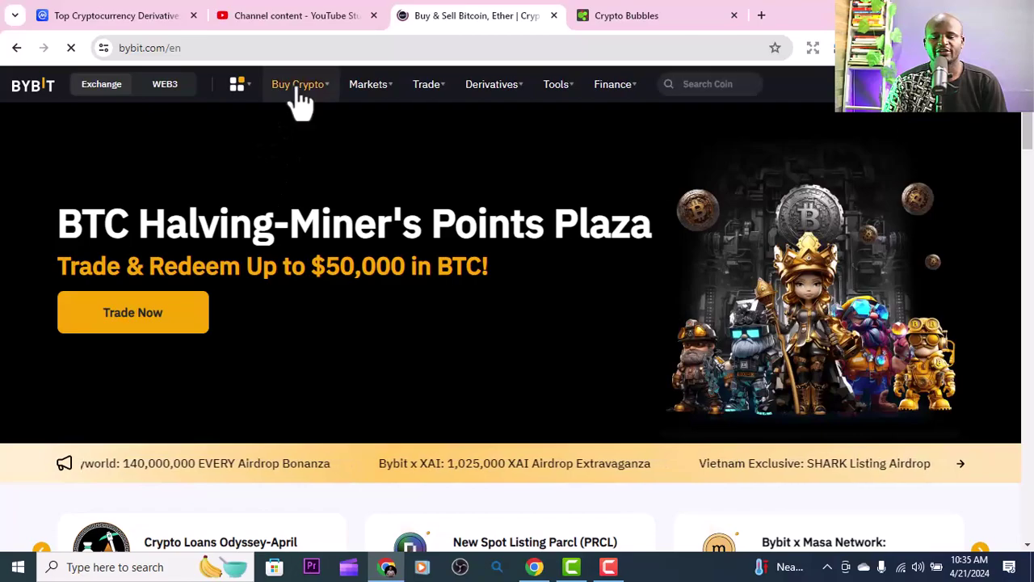
mouse_move(307, 91)
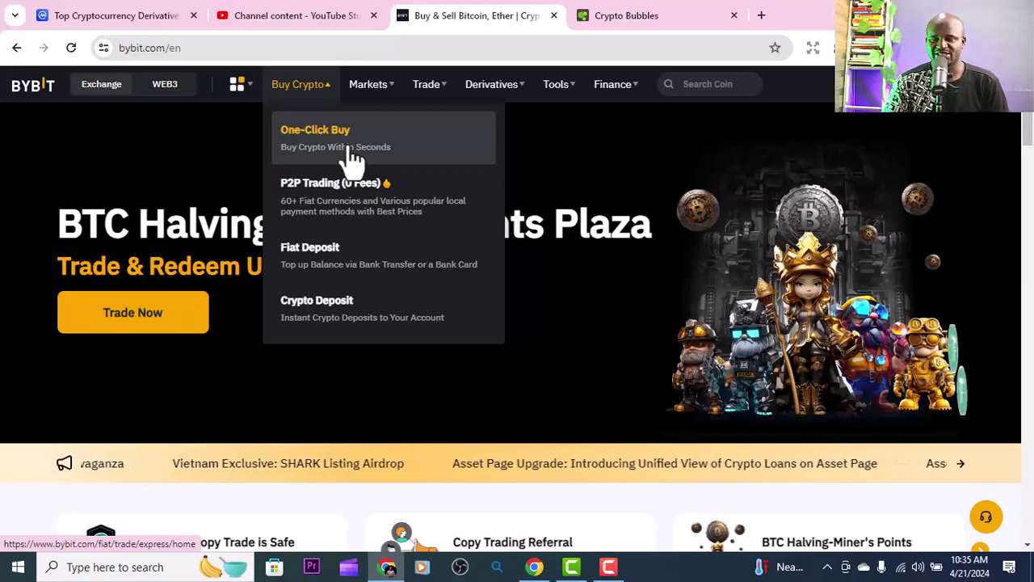
- Open P2P Trading and load the USDT/GHS Buy offer listings
left_click(353, 202)
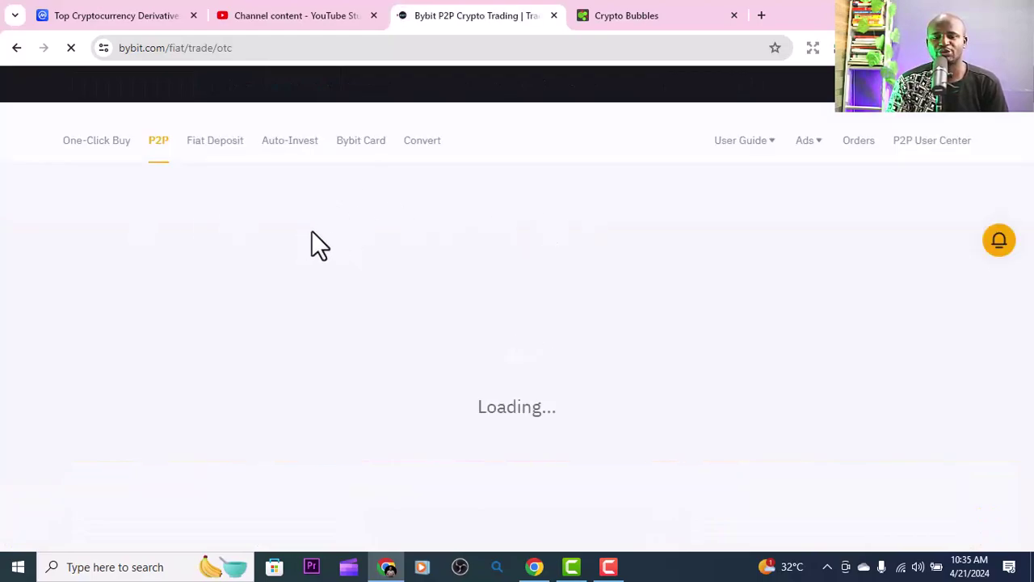
left_click(160, 149)
scroll(379, 295, "down", 2)
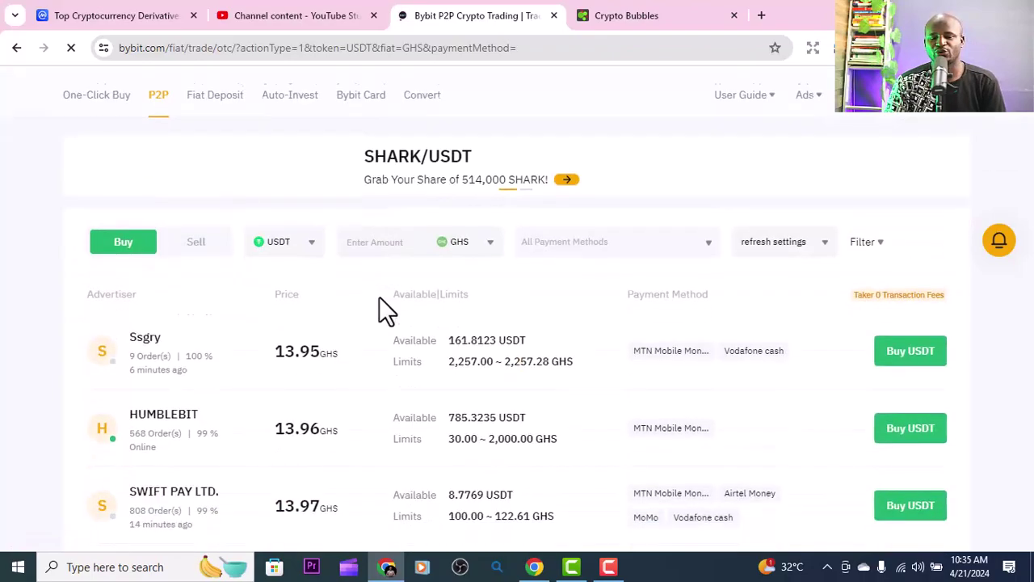
scroll(250, 287, "up", 1)
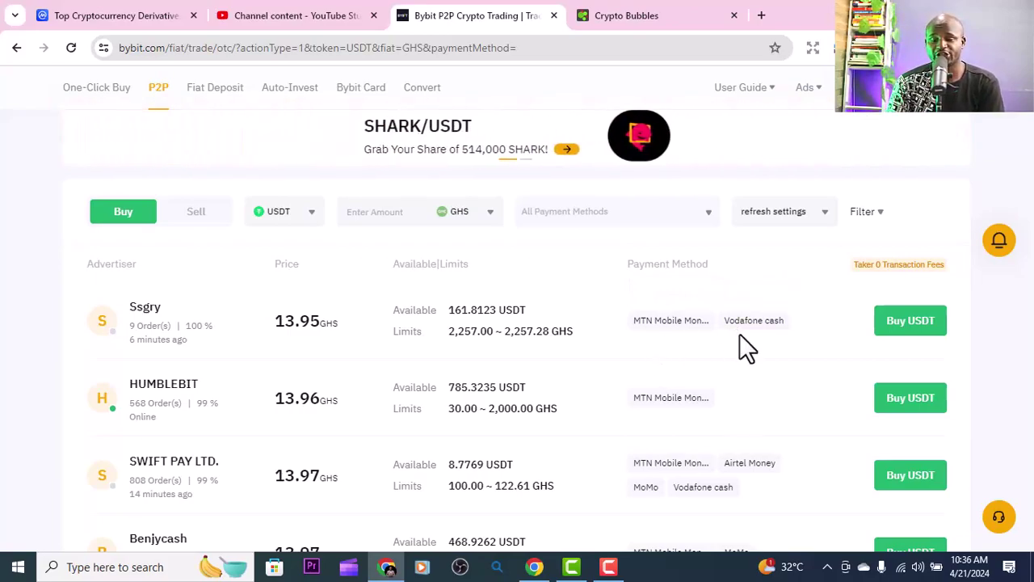
- Scroll through the USDT/GHS Buy offers, the cheapest at 13.95 GHS
scroll(739, 332, "up", 1)
scroll(739, 331, "down", 1)
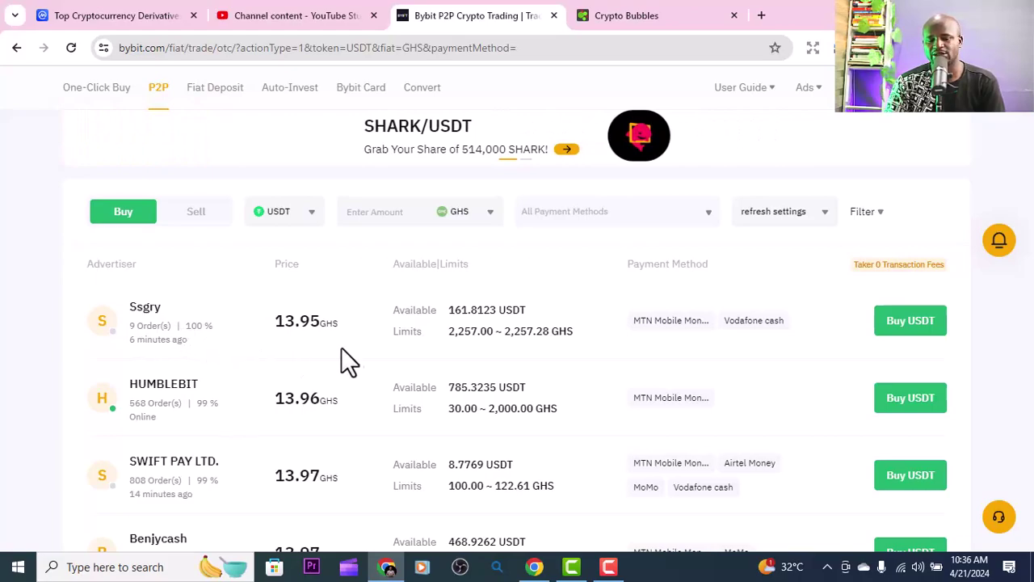
scroll(352, 364, "down", 1)
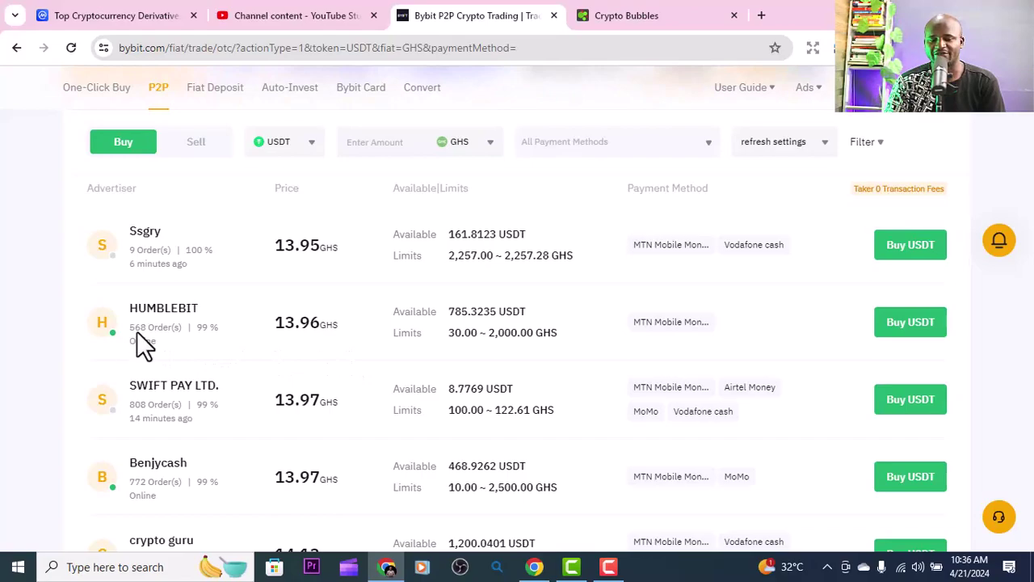
scroll(319, 363, "down", 1)
scroll(189, 346, "down", 2)
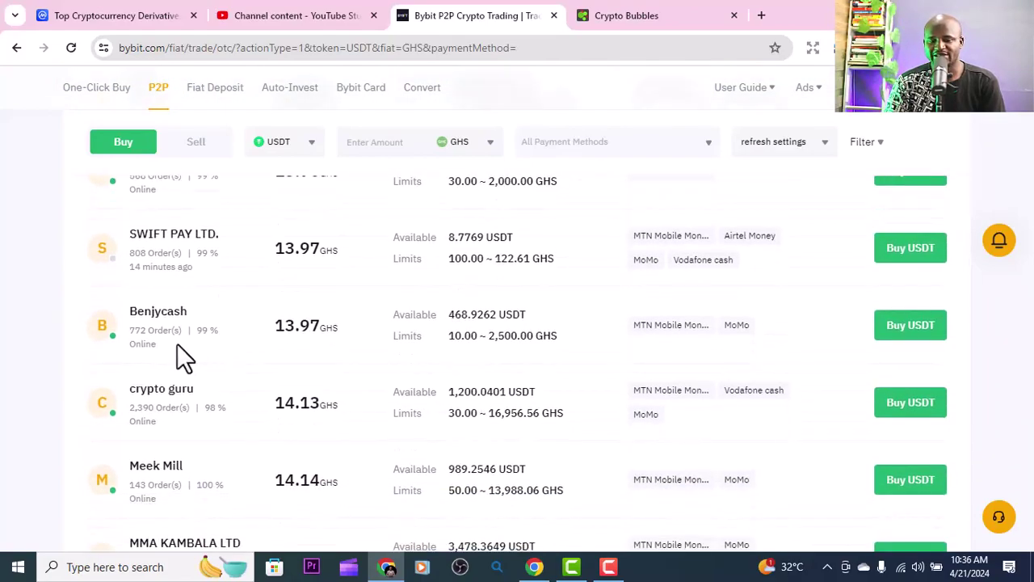
scroll(177, 343, "down", 1)
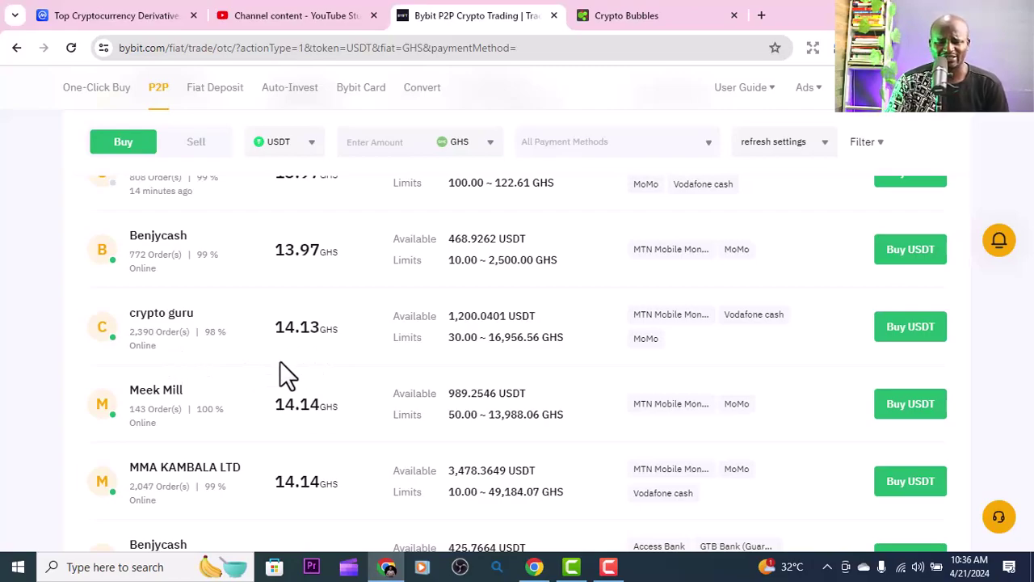
scroll(361, 361, "up", 1)
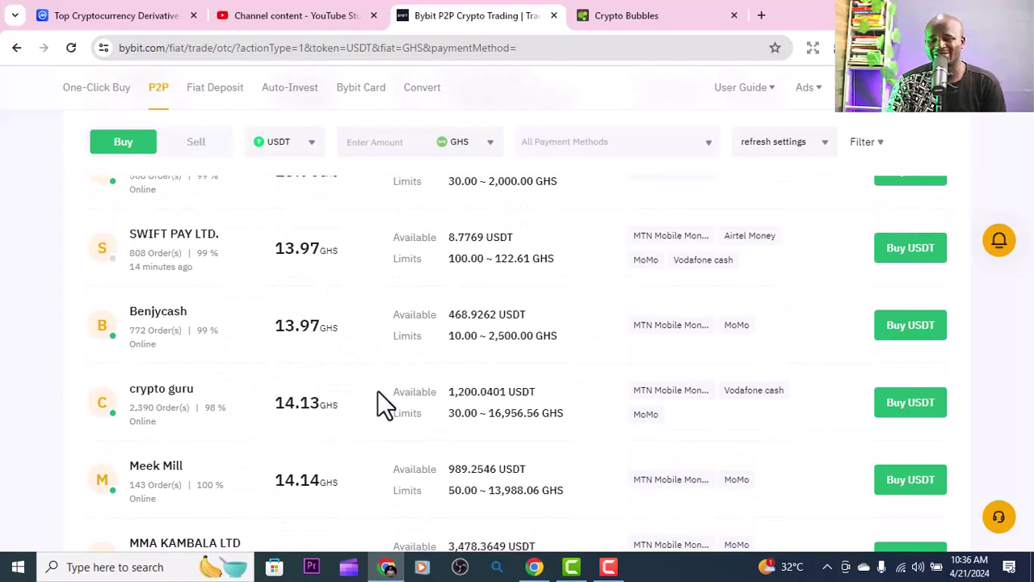
scroll(378, 396, "up", 1)
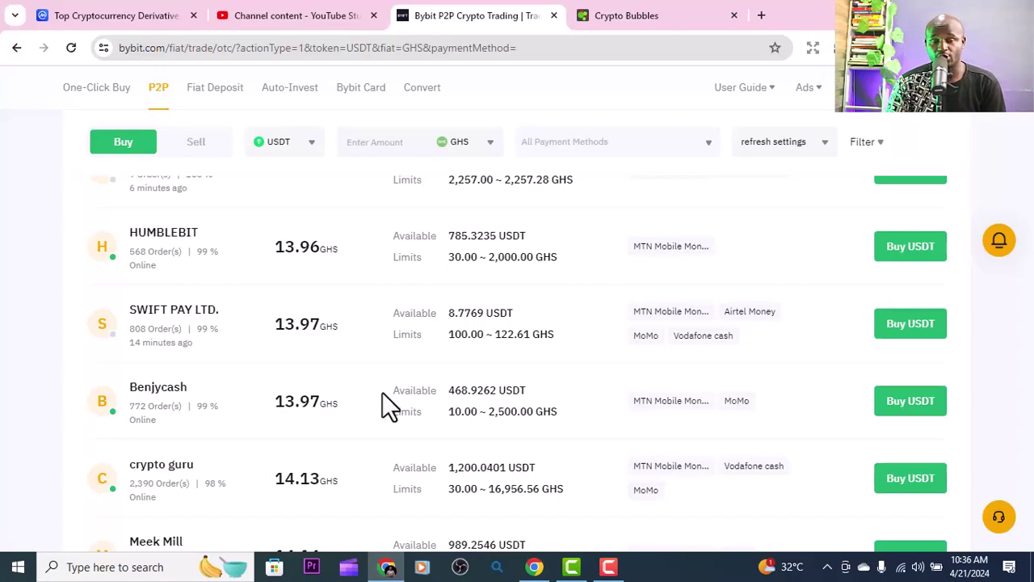
scroll(300, 397, "up", 2)
scroll(300, 397, "down", 2)
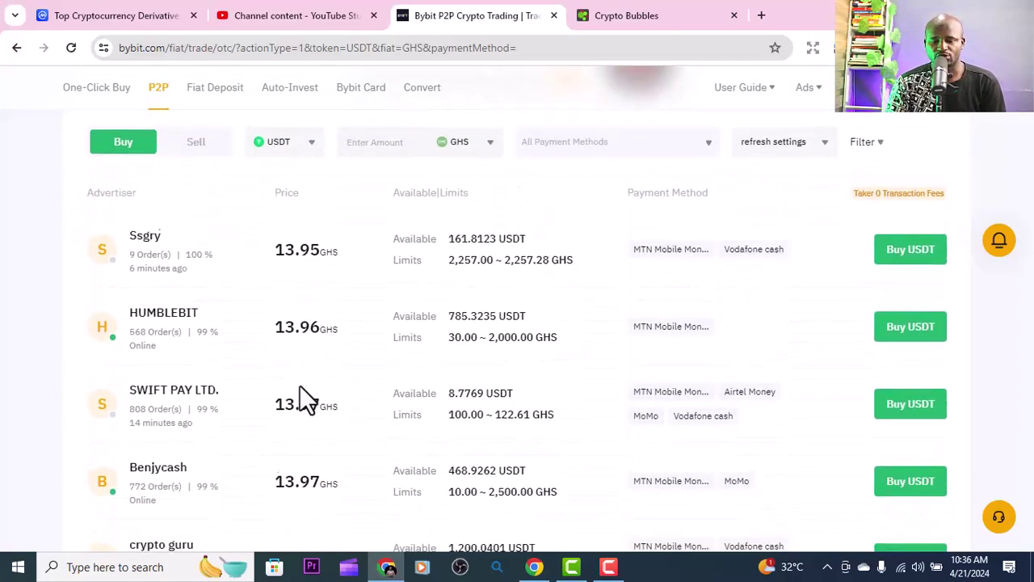
scroll(752, 396, "up", 2)
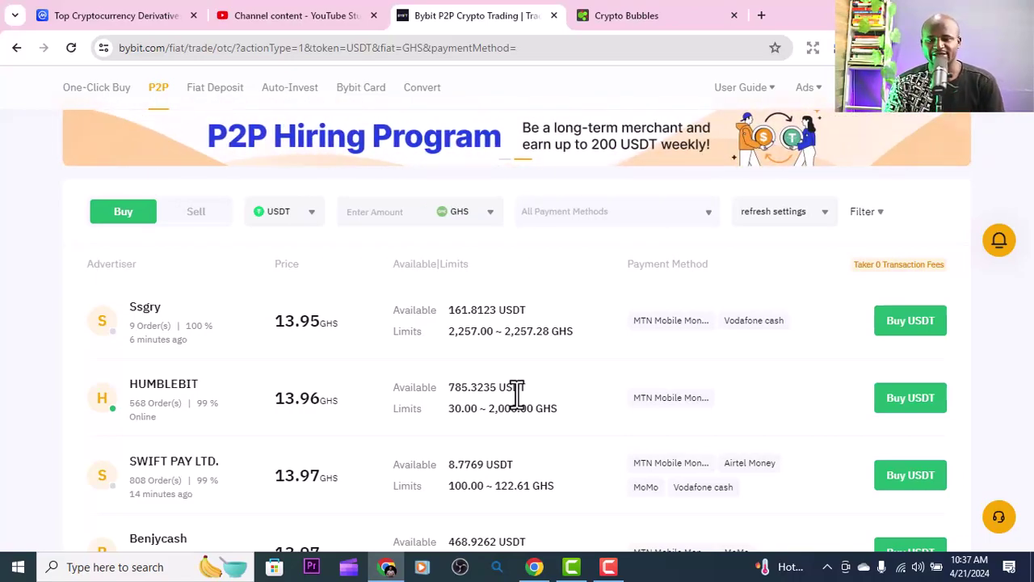
scroll(510, 386, "up", 1)
scroll(510, 382, "down", 2)
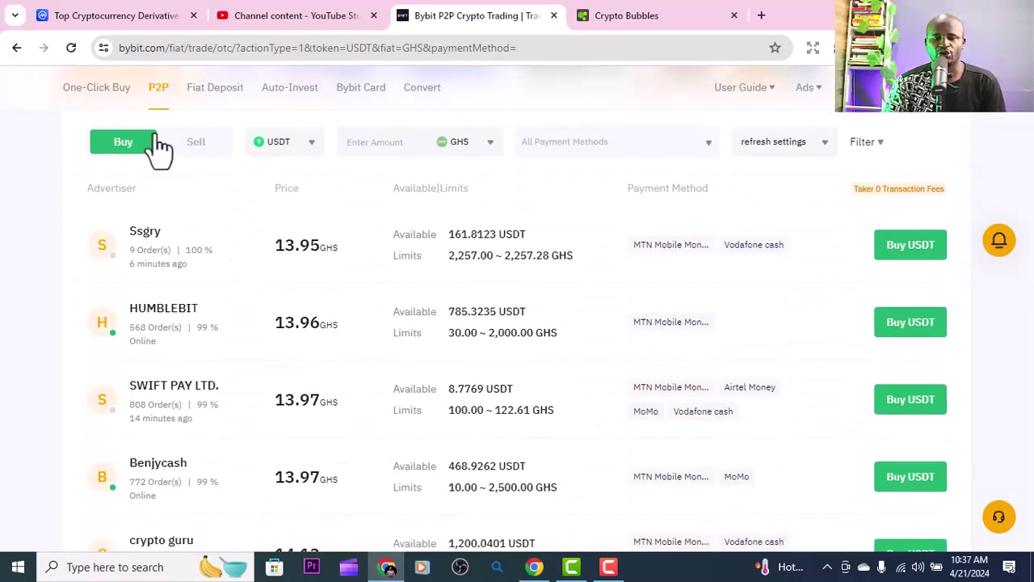
- Switch the P2P listing to Sell USDT offers for GHS, the best paying 13.93 GHS
left_click(199, 142)
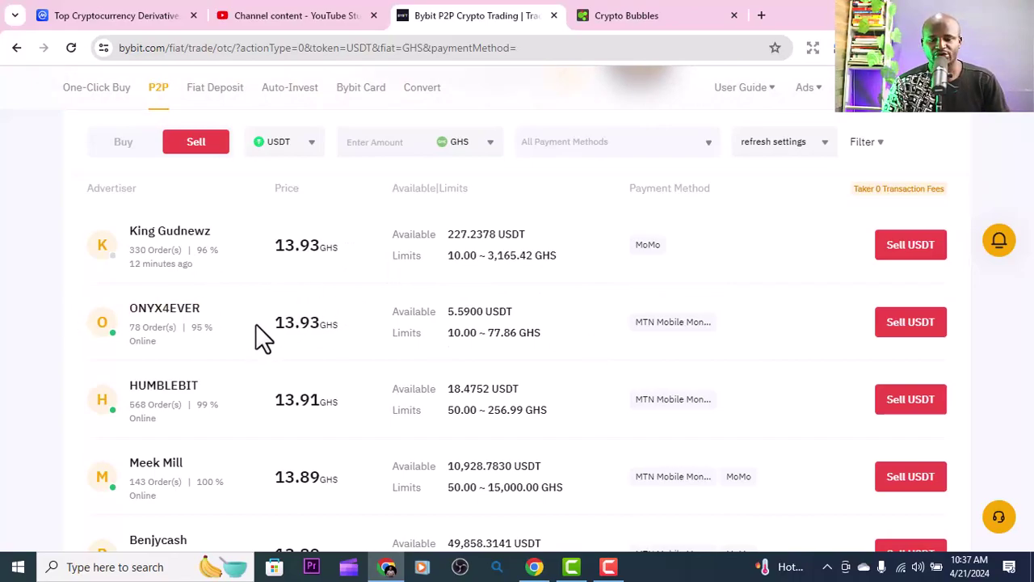
scroll(200, 346, "down", 2)
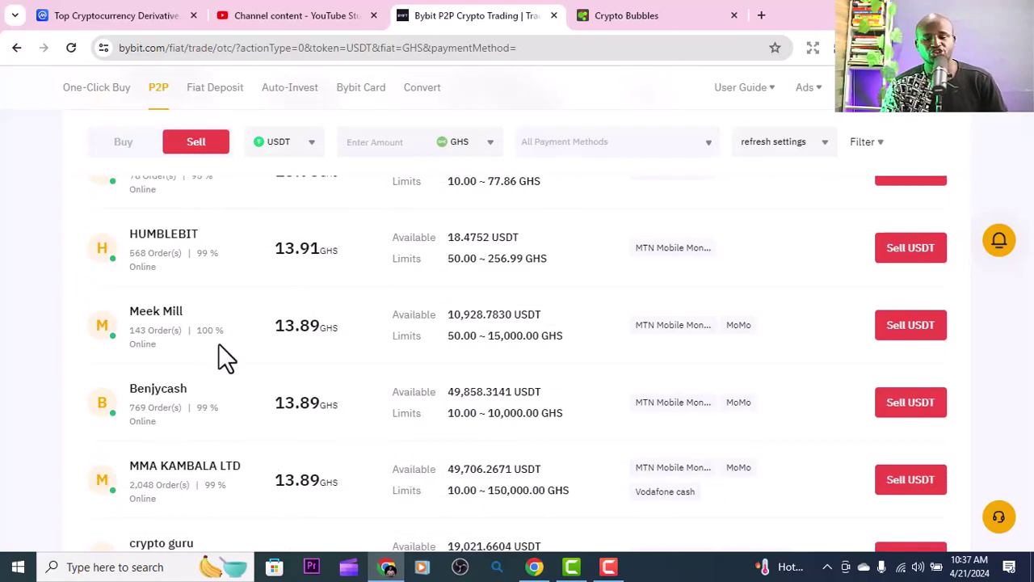
scroll(269, 347, "up", 4)
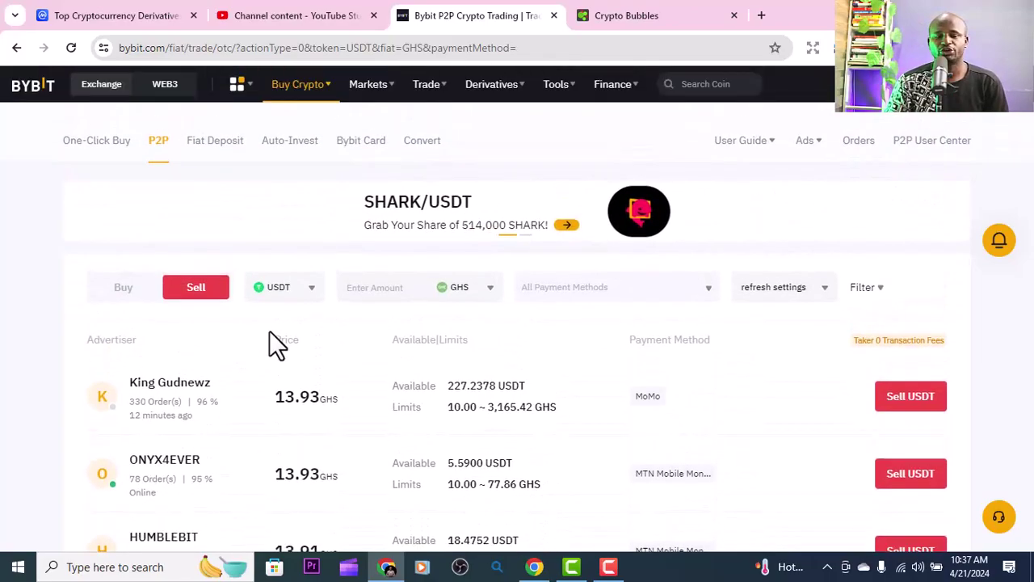